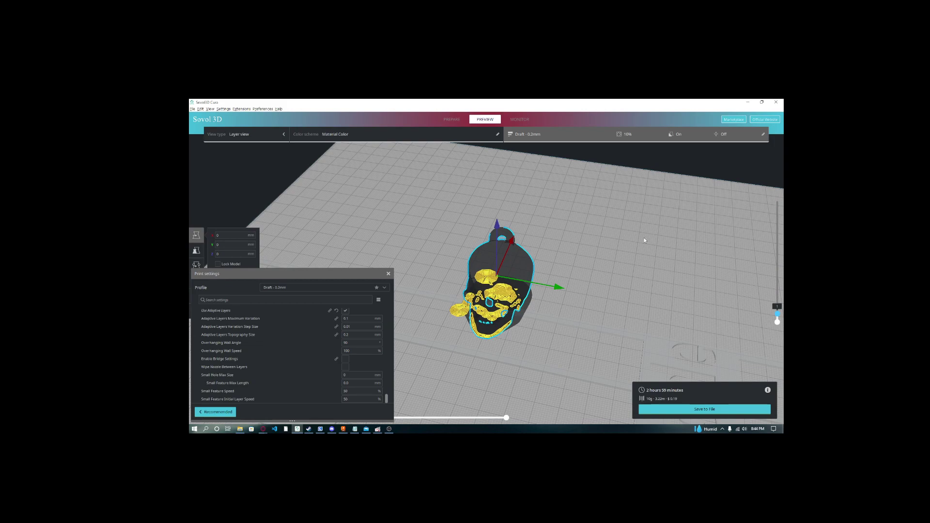
Examine the sliced first layers of the skull model and its placement on the build plate from several angles and distances.
scroll(505, 229, "down", 4)
scroll(507, 242, "up", 3)
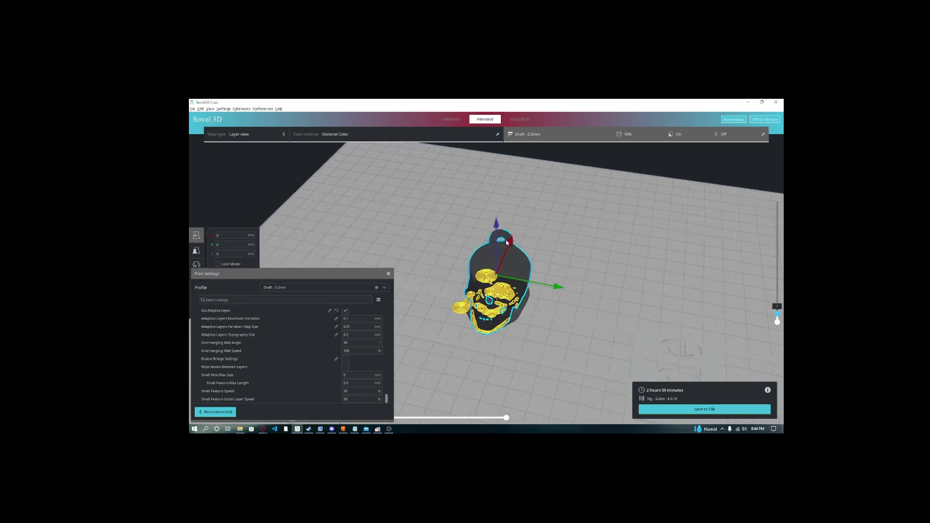
right_click_drag(514, 272, 440, 291)
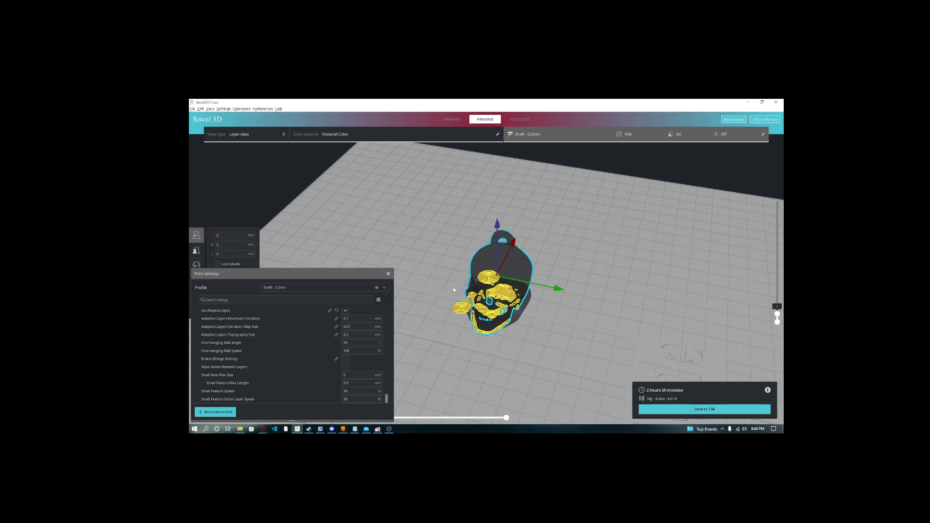
scroll(538, 296, "down", 8)
right_click_drag(536, 301, 517, 320)
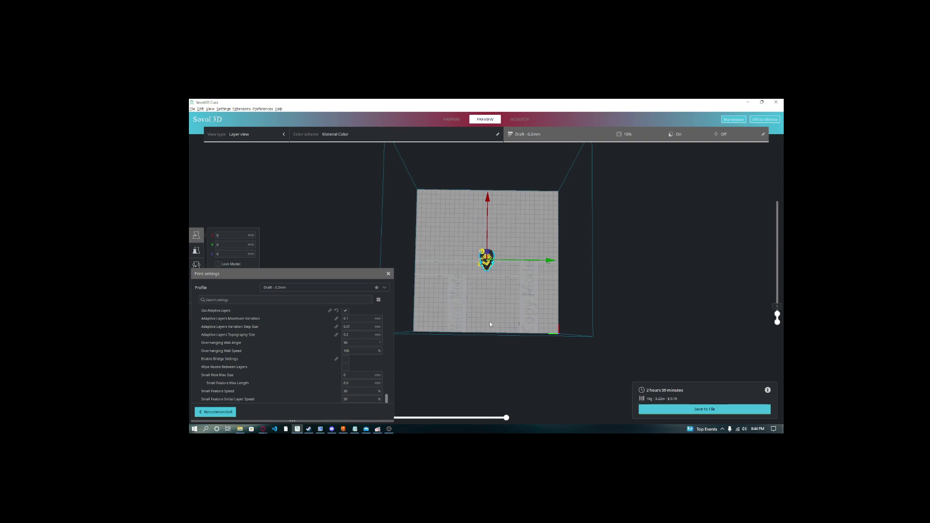
right_click_drag(539, 227, 414, 235)
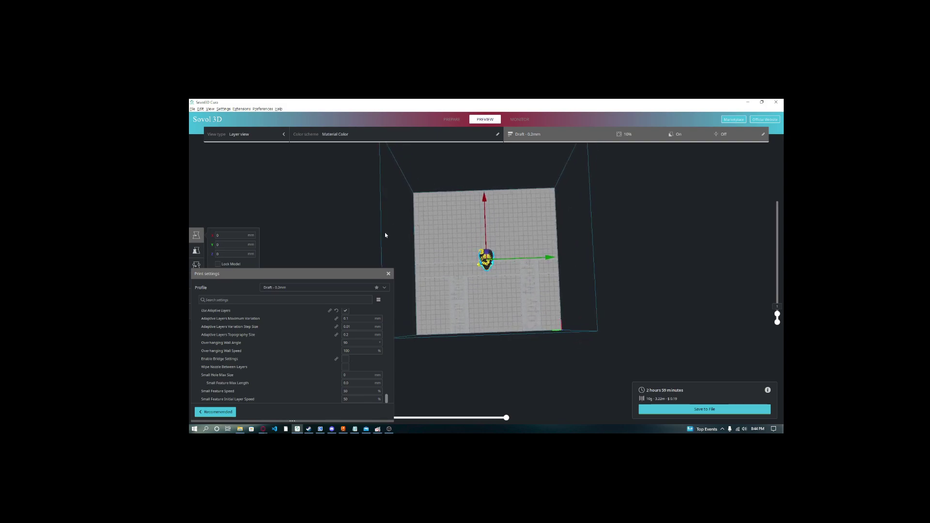
right_click_drag(597, 335, 576, 276)
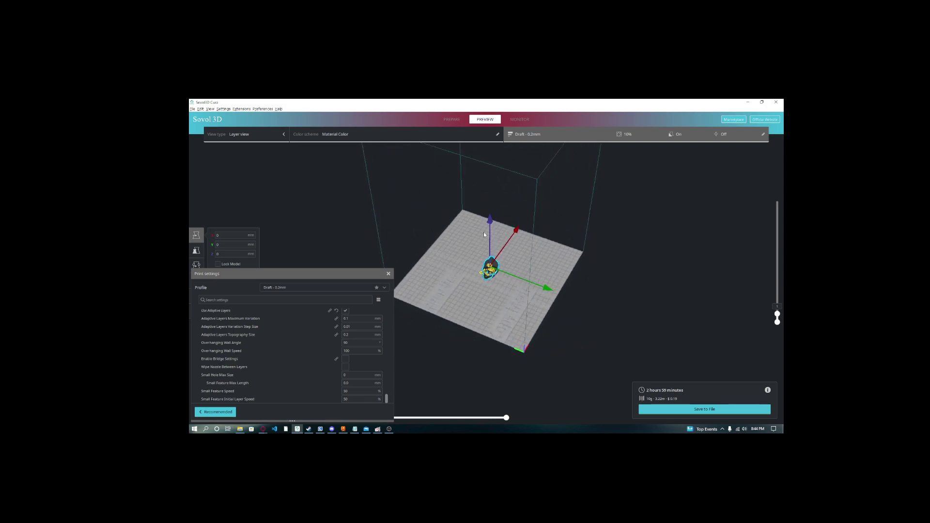
right_click_drag(577, 188, 572, 254)
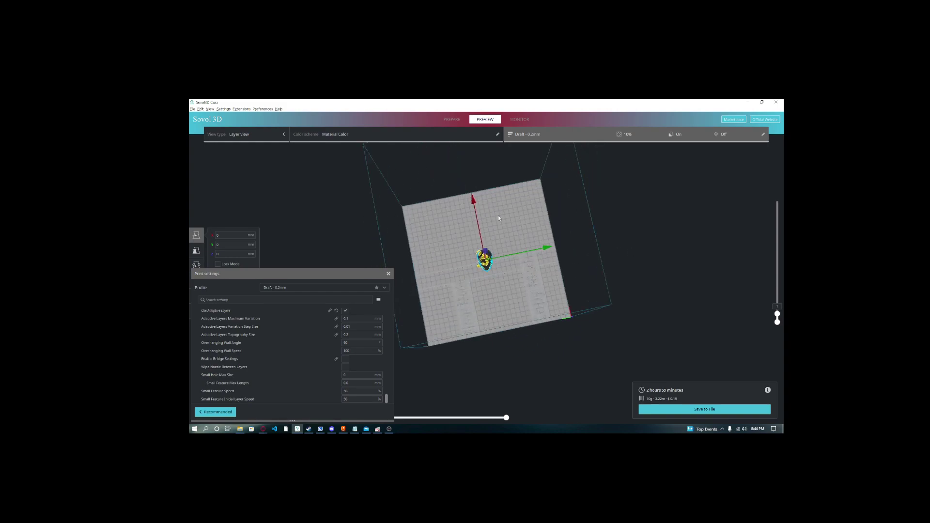
right_click_drag(589, 319, 437, 280)
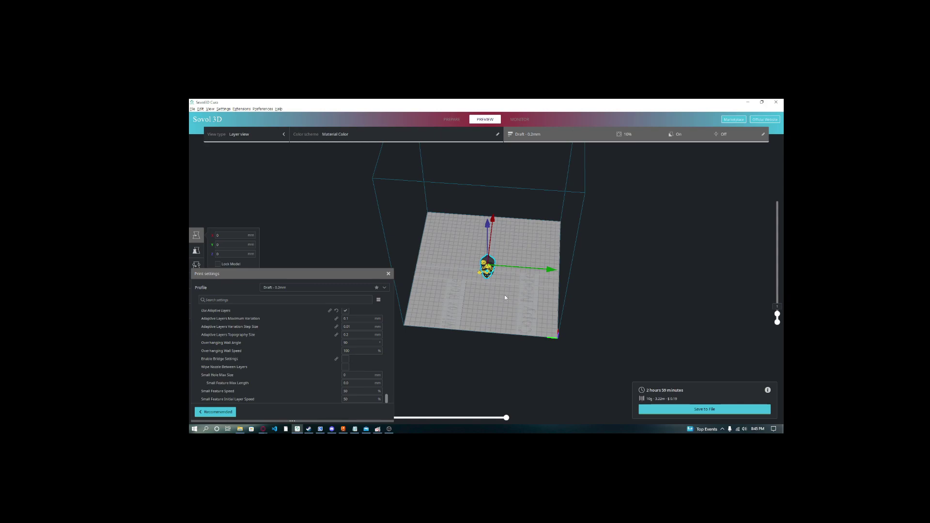
mouse_move(481, 287)
right_mouse_down()
mouse_move(517, 330)
mouse_move(519, 350)
mouse_move(478, 288)
right_mouse_up()
scroll(498, 322, "up", 10)
scroll(523, 323, "up", 4)
scroll(519, 348, "down", 8)
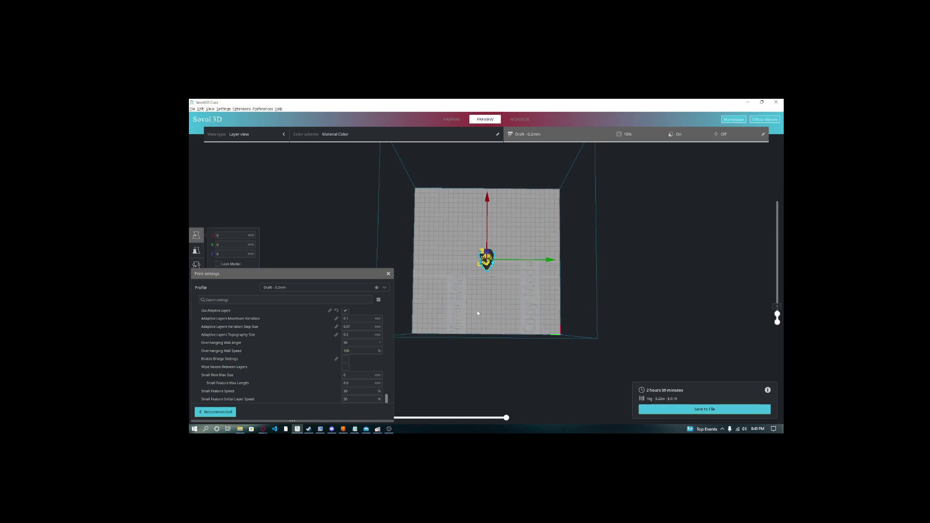
right_click_drag(478, 309, 477, 288)
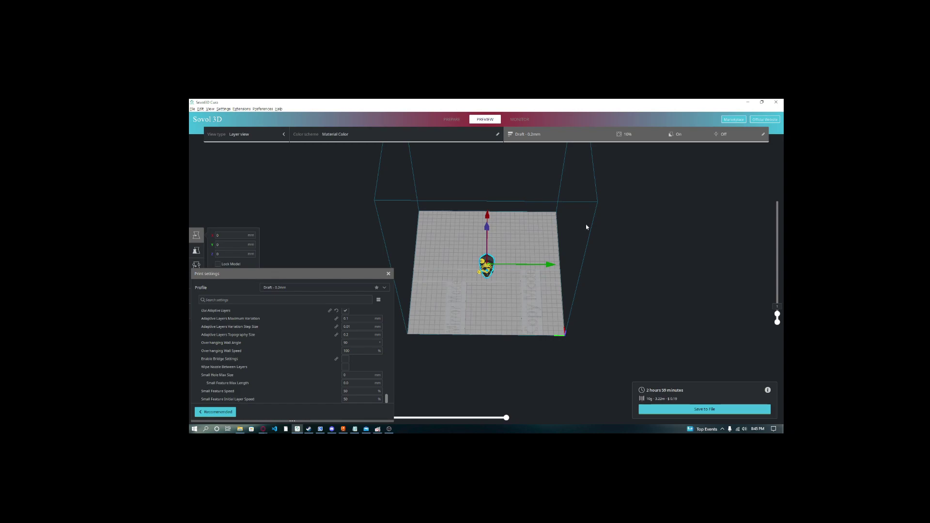
right_click_drag(549, 216, 485, 202)
scroll(501, 304, "up", 5)
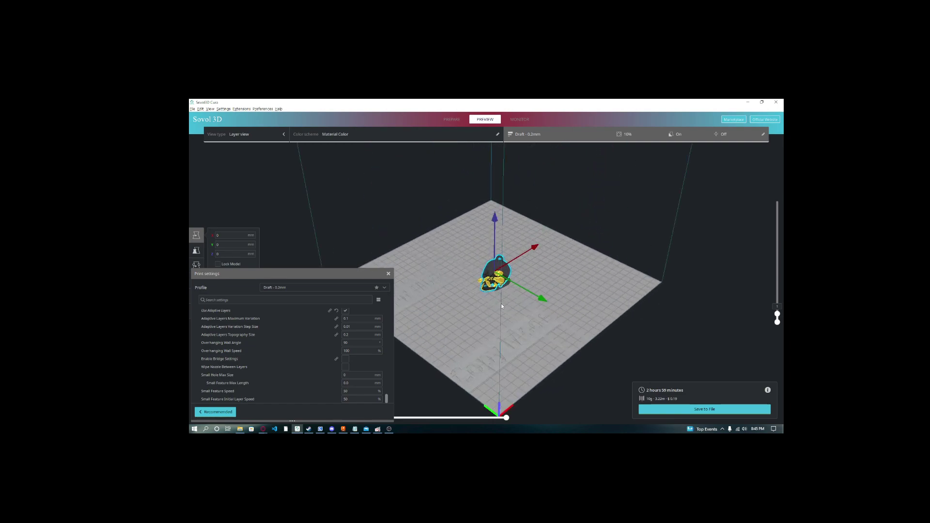
scroll(489, 263, "up", 3)
right_click_drag(488, 263, 530, 272)
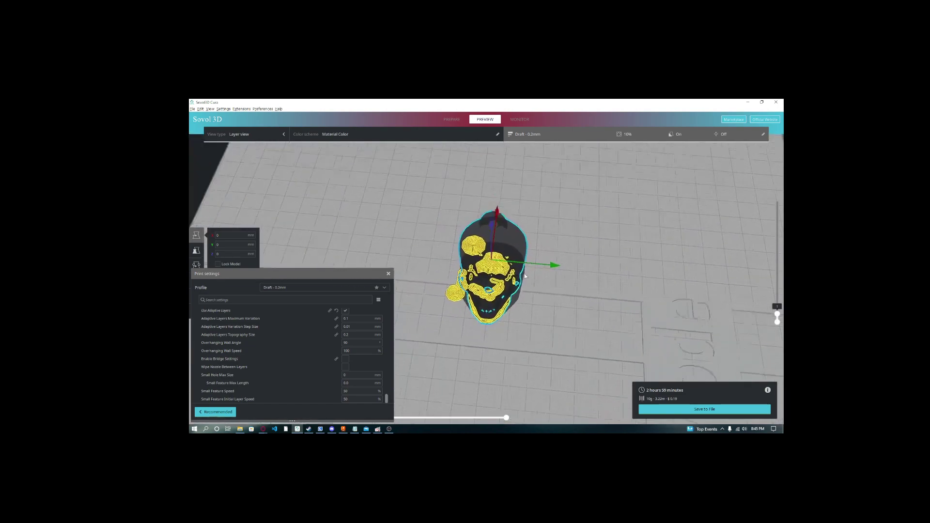
scroll(530, 271, "down", 8)
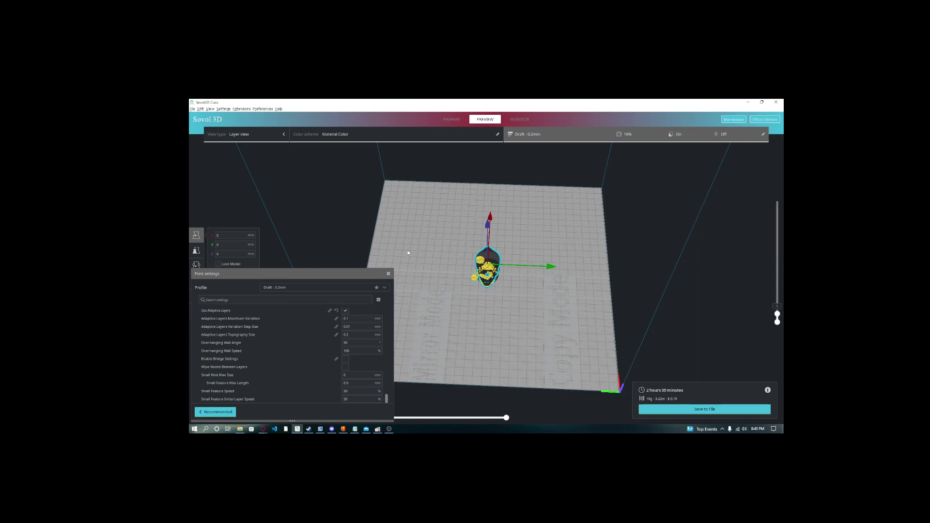
Open the machine settings of the Sovol-SV04 printer from the preferences.
left_click(260, 110)
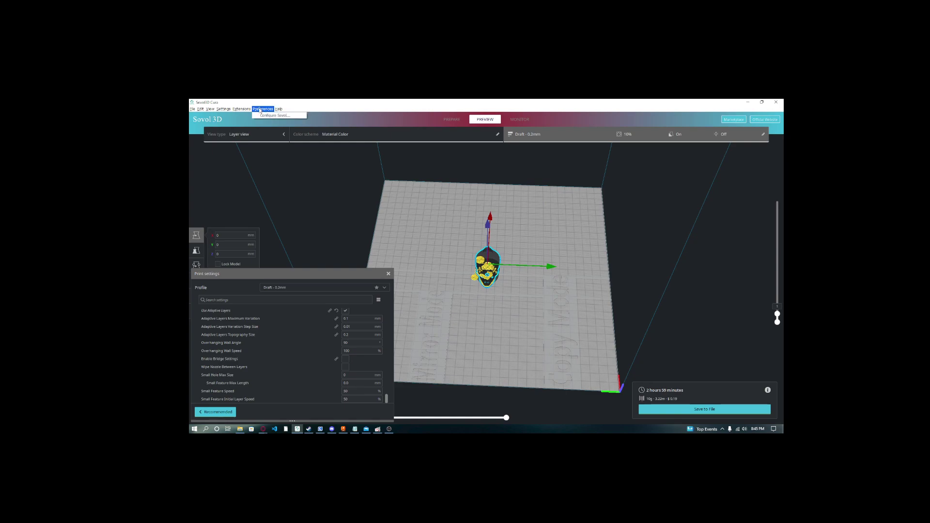
left_click(274, 115)
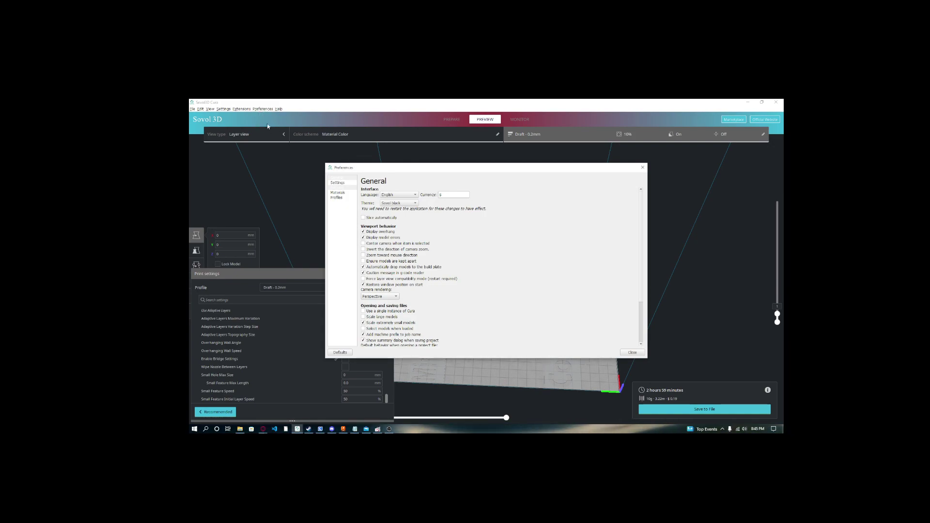
left_click(337, 184)
left_click(337, 189)
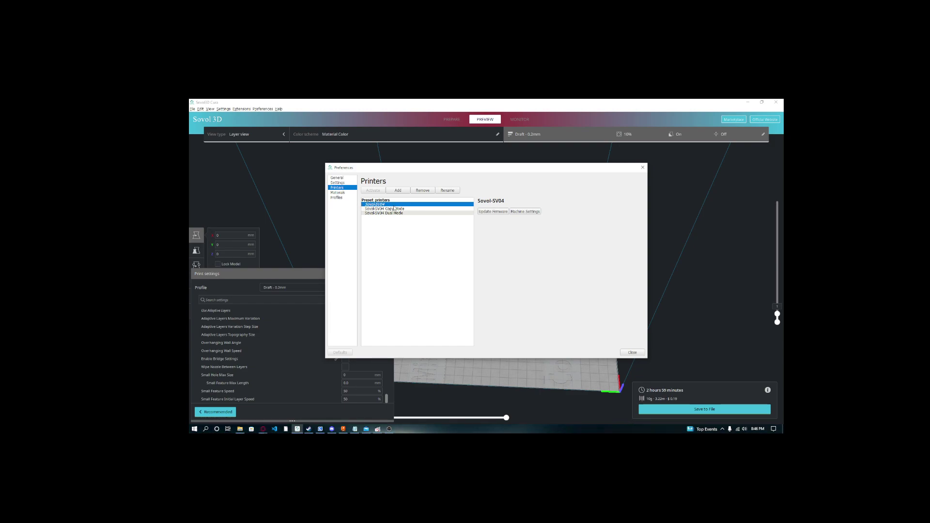
left_click(533, 212)
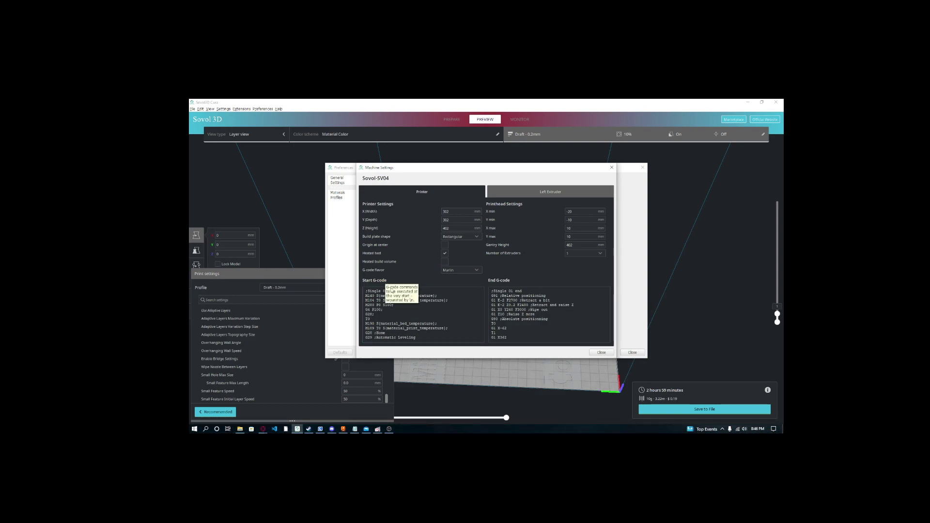
Examine the opening commands of the Start G-code, from the bed and nozzle heating lines through the T0 line.
left_click_drag(366, 291, 428, 336)
left_click(428, 336)
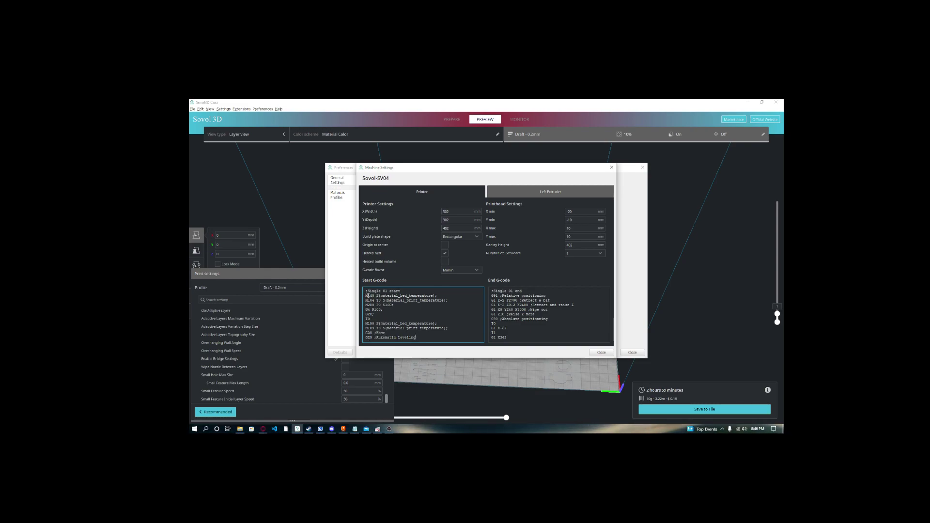
left_click_drag(365, 297, 465, 301)
left_click(464, 301)
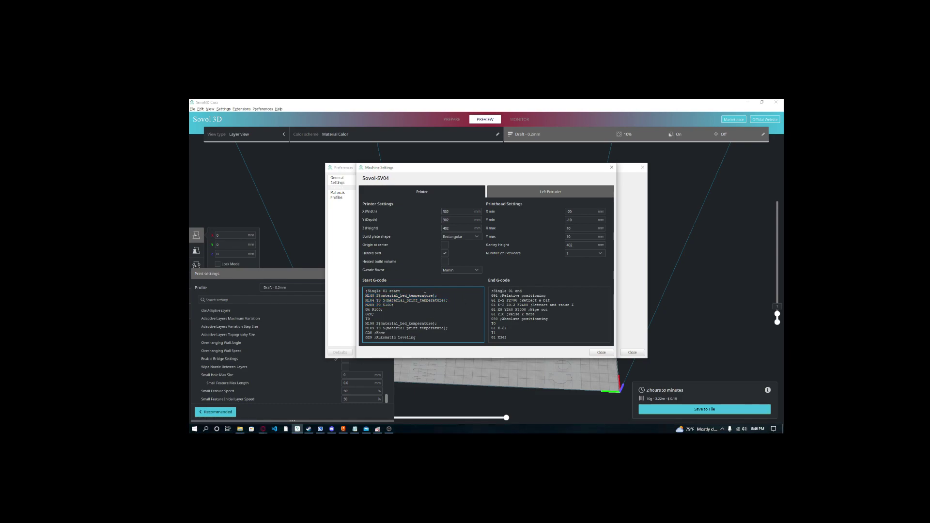
left_click_drag(365, 305, 412, 320)
left_click(415, 320)
type("G92 E0; G1 X10.1 Y20 Z0.28 F5000.0; G1 X10.1 Y200.0 Z0.28 F1500.0 E15; G1 X10.4 Y200.0 Z0.28 F5000.0; G1 X10.4 Y20 Z0.28 F1500.0 E30; G92 E0 ;Reset Extruder G1 Z2.0 F3000;")
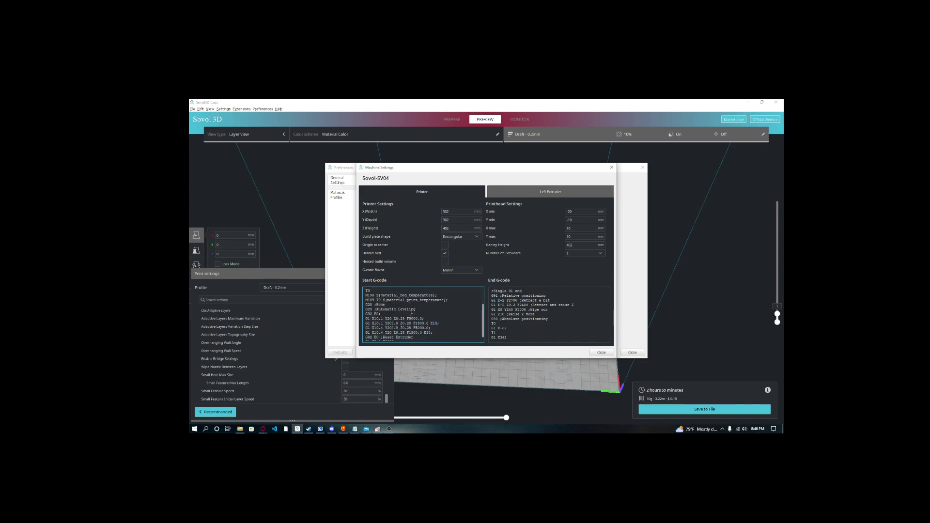
Examine the rest of the Start G-code, including the G1 extrusion moves after the G92 E0 line.
left_click_drag(416, 335, 448, 335)
scroll(387, 322, "up", 3)
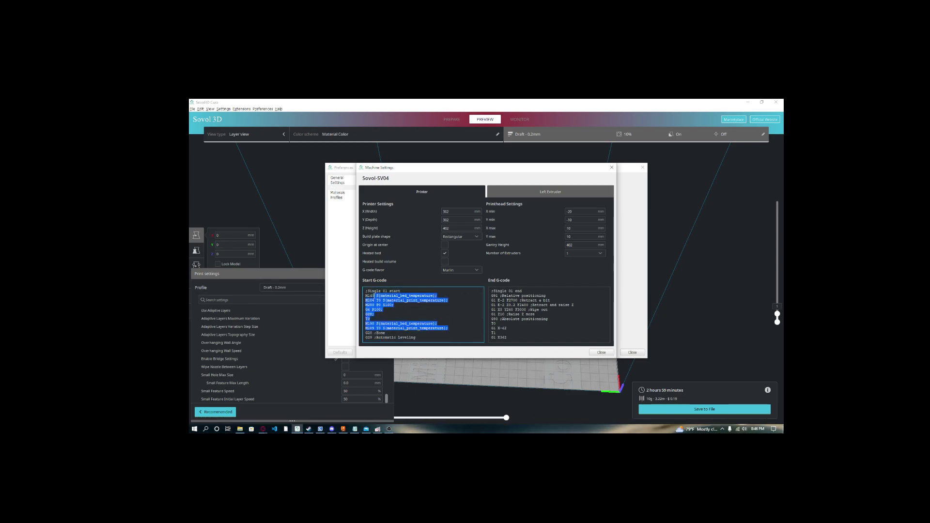
scroll(406, 307, "down", 1)
scroll(405, 306, "down", 1)
left_click_drag(366, 306, 419, 334)
left_click(419, 333)
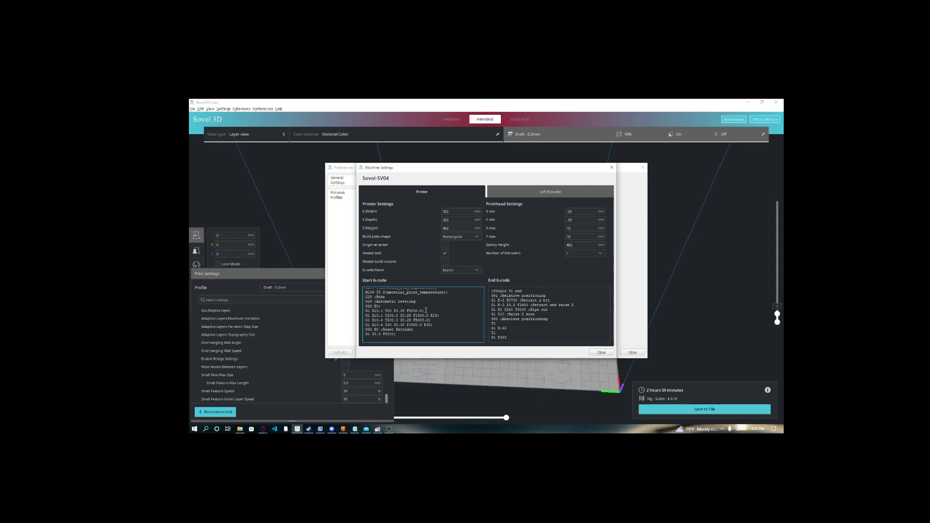
scroll(380, 293, "up", 3)
scroll(379, 294, "down", 3)
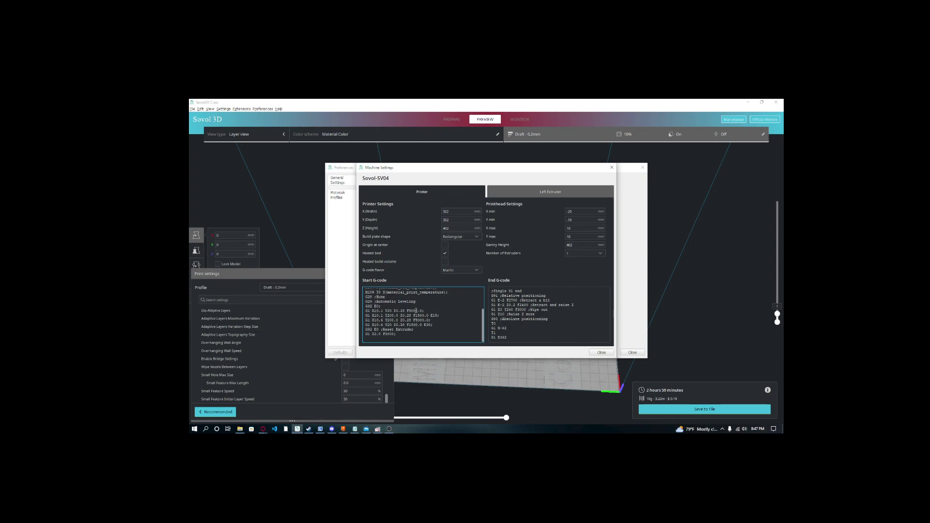
Try removing the G28 home and G29 automatic leveling lines from the Start G-code, and undo the removal.
left_click_drag(417, 302, 357, 299)
key("BackSpace")
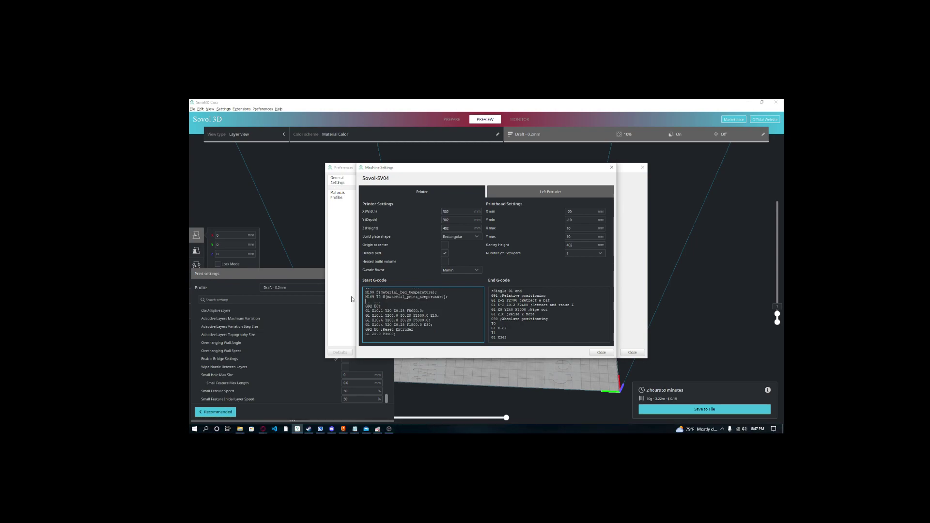
key("BackSpace")
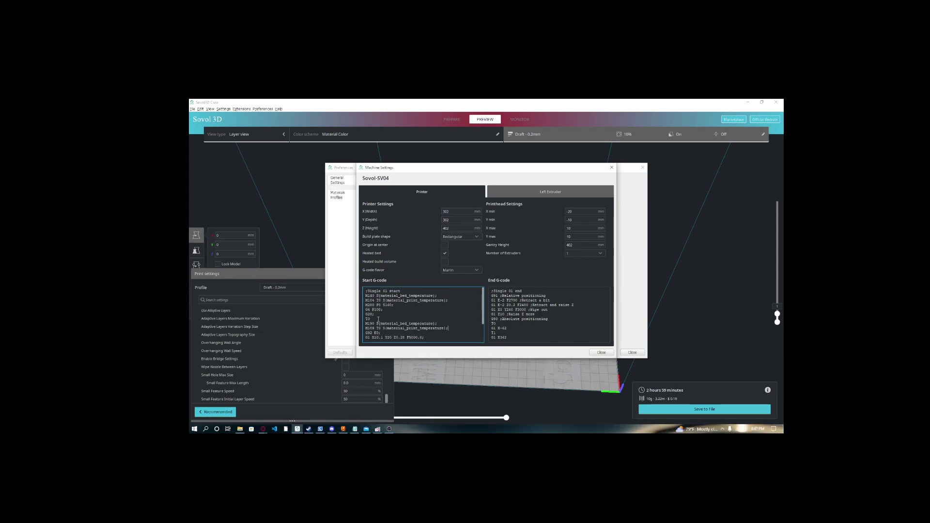
key("ctrl+z")
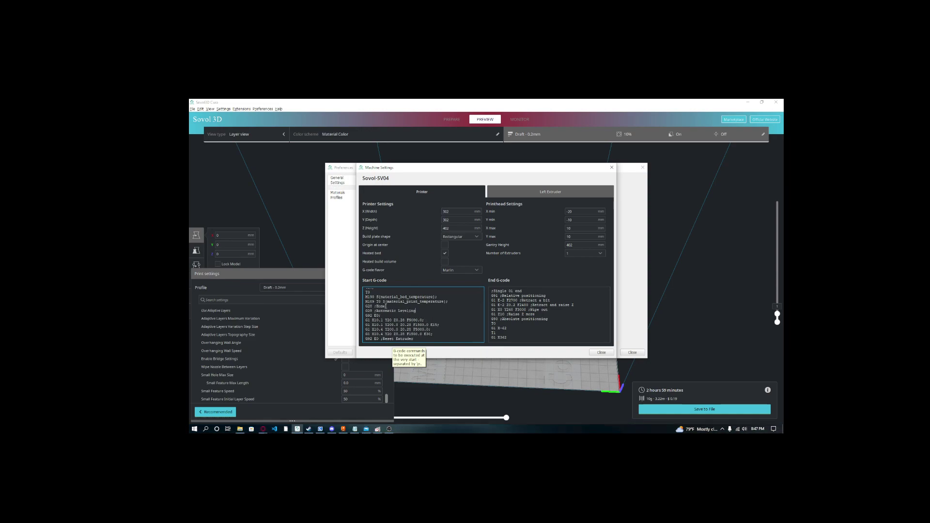
Examine where the M190 bed and M109 nozzle heating commands sit relative to the homing and leveling lines in the Start G-code.
left_click_drag(419, 311, 362, 311)
mouse_move(449, 302)
left_mouse_down()
mouse_move(348, 302)
mouse_move(448, 302)
left_mouse_up()
left_click(373, 299)
left_click(448, 302)
left_click_drag(401, 297, 448, 301)
left_click(421, 301)
left_click(449, 301)
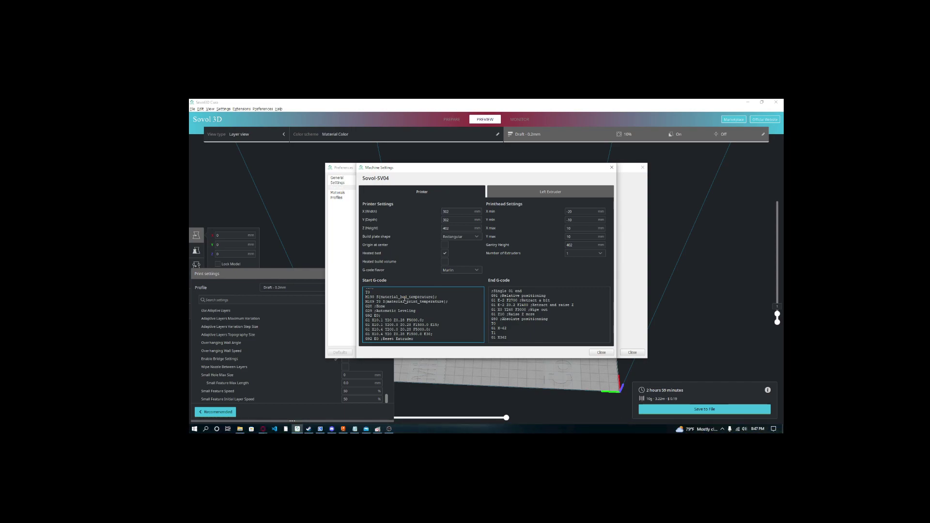
left_click_drag(366, 297, 448, 302)
left_click(448, 301)
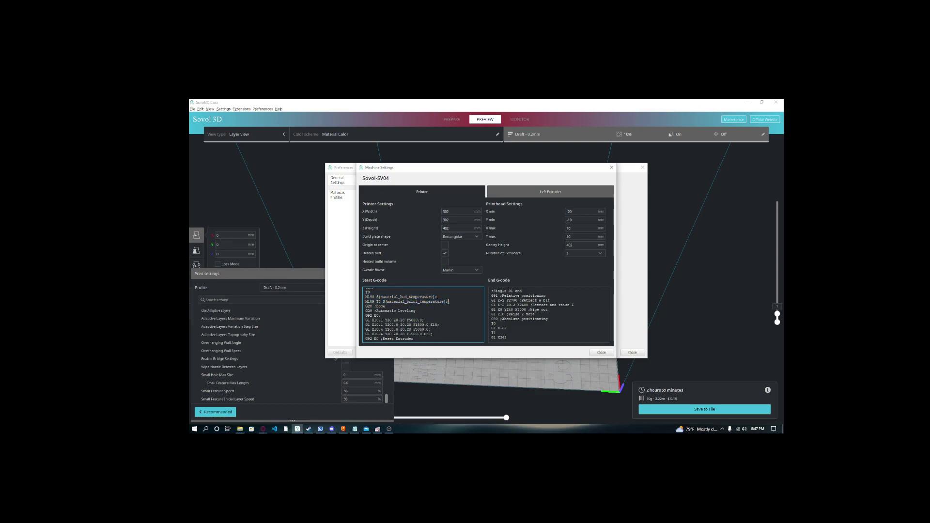
Examine the G28 home and G29 automatic leveling lines in the Start G-code, and close the machine settings and preferences.
left_click_drag(367, 306, 386, 306)
left_click(387, 307)
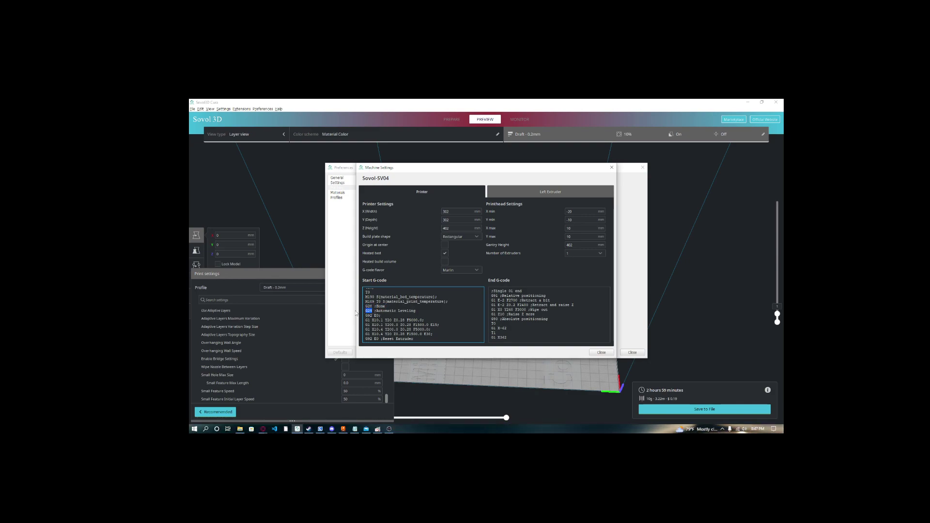
left_click_drag(374, 307, 415, 311)
left_click(421, 312)
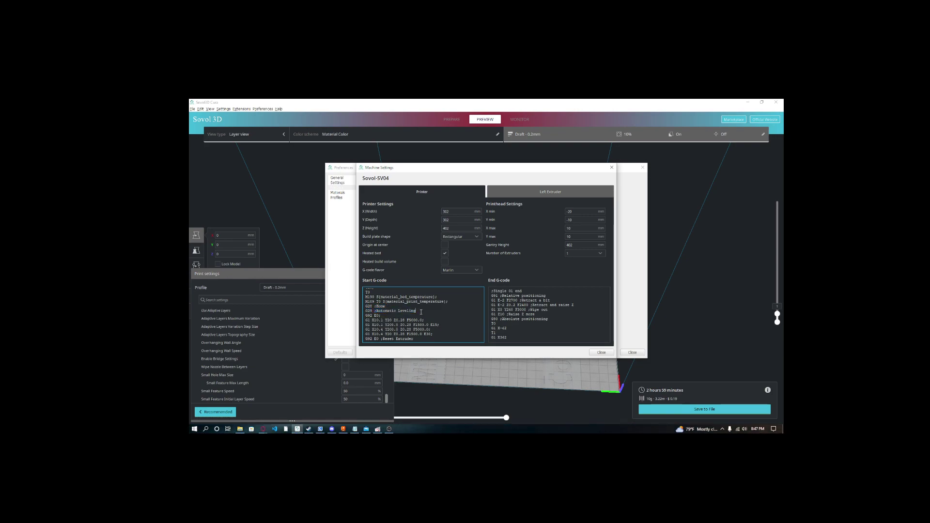
left_click_drag(386, 307, 366, 309)
left_click(366, 308)
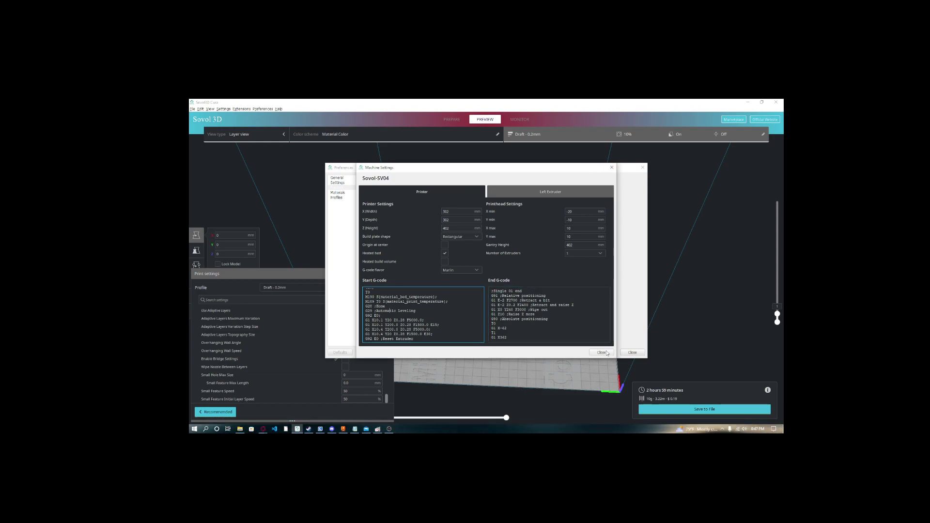
left_click(612, 167)
left_click(633, 353)
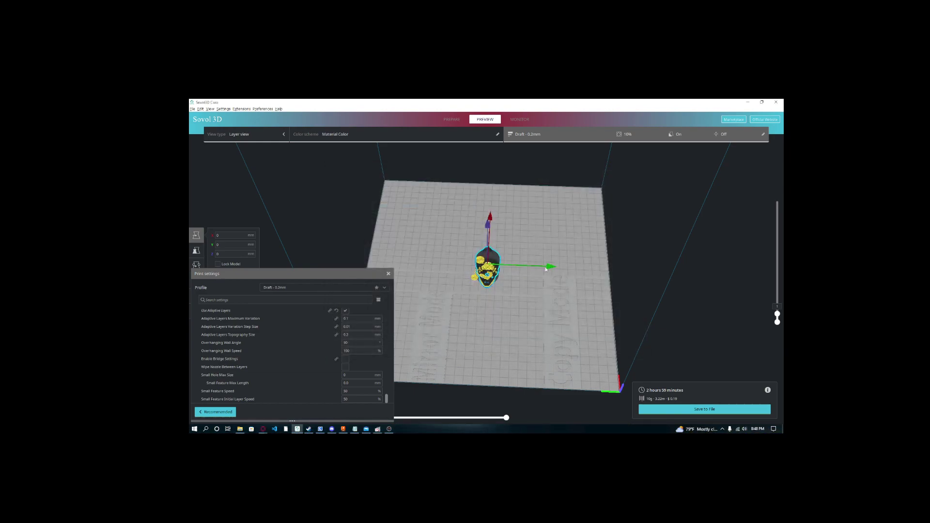
Rewind the previewed layer's toolpath to its start and inspect the skull's position on the build plate from above and below.
right_click_drag(512, 257, 686, 268)
right_click_drag(525, 398, 481, 400)
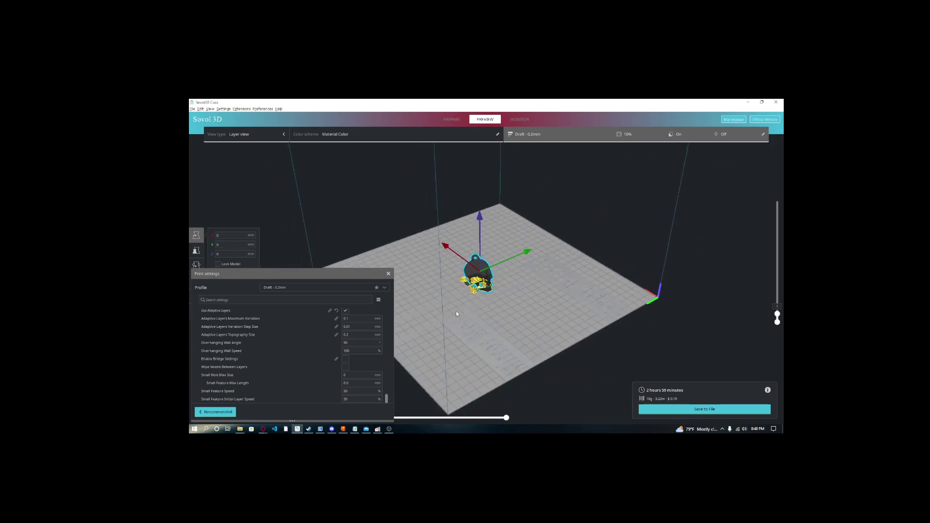
right_click_drag(442, 296, 484, 271)
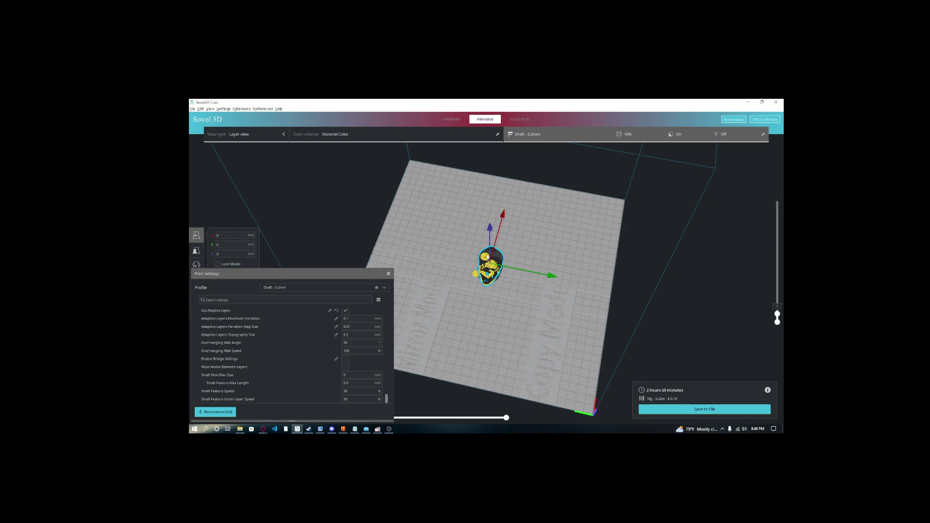
left_click_drag(506, 419, 451, 333)
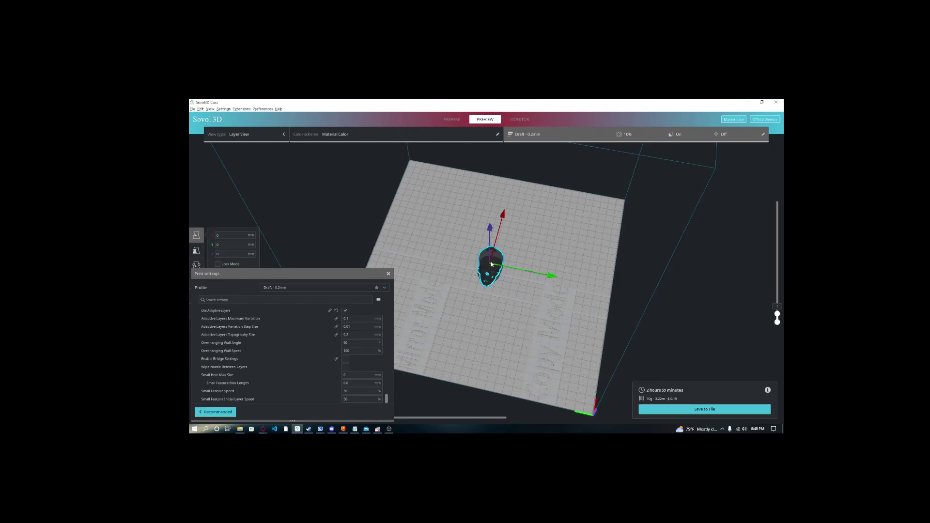
right_click_drag(469, 269, 396, 238)
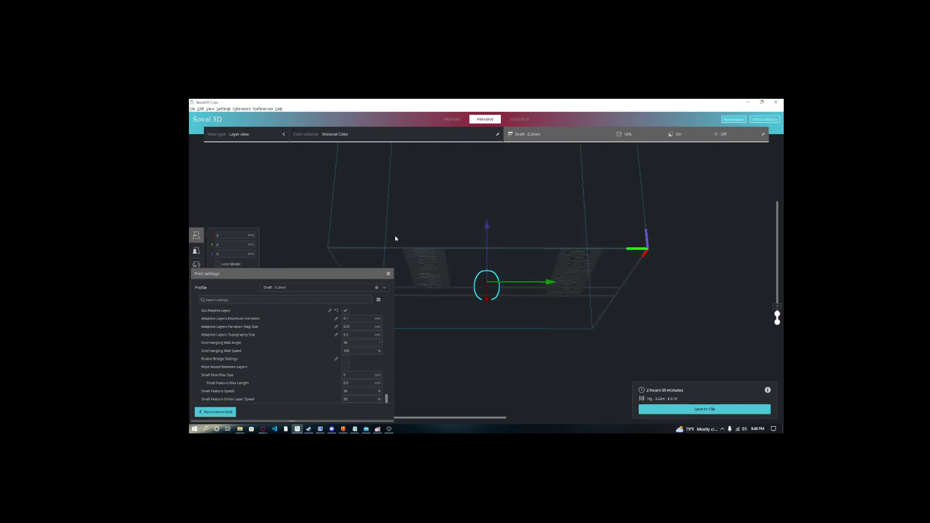
Open the machine settings of the Sovol-SV04 printer from the preferences.
left_click(260, 123)
left_click(267, 110)
left_click(277, 116)
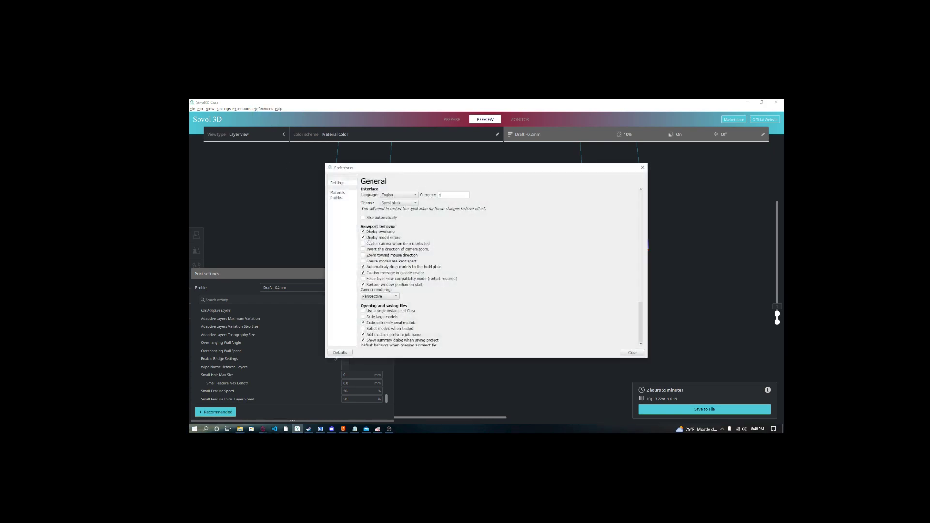
left_click(339, 196)
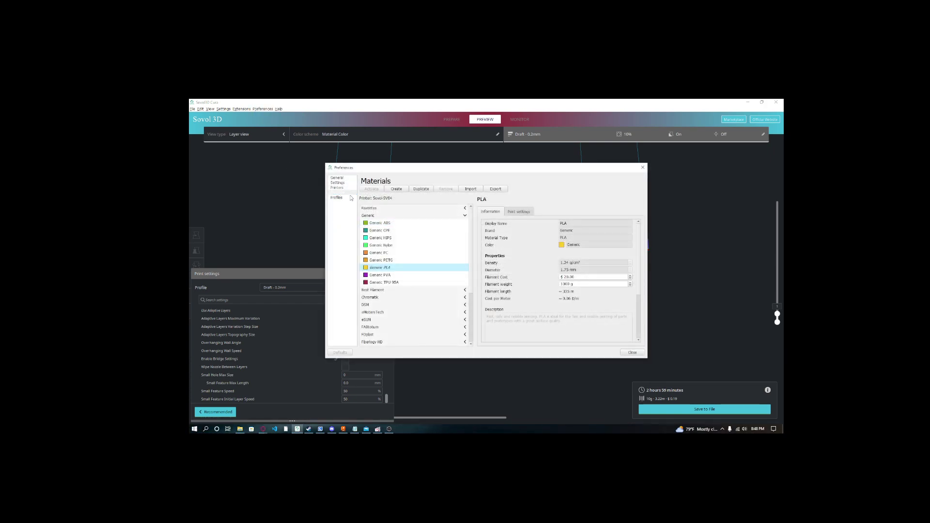
left_click(338, 188)
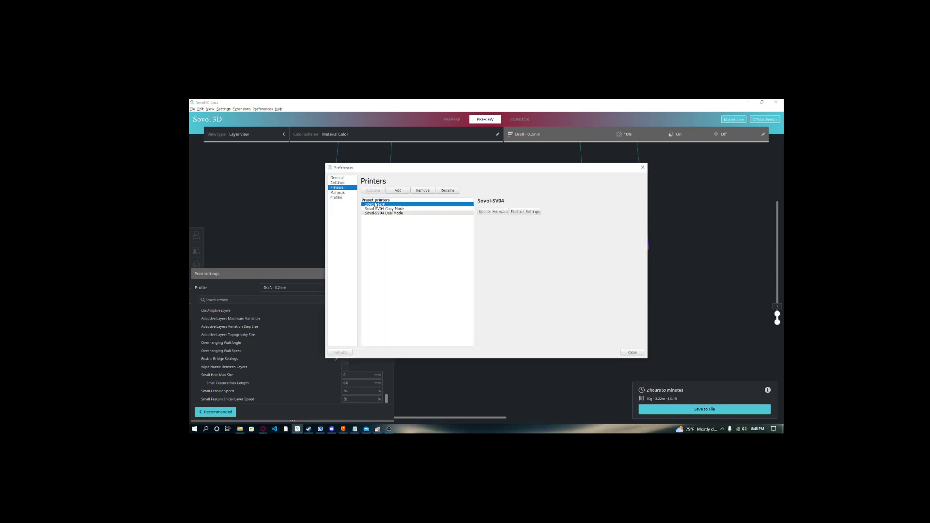
left_click(525, 212)
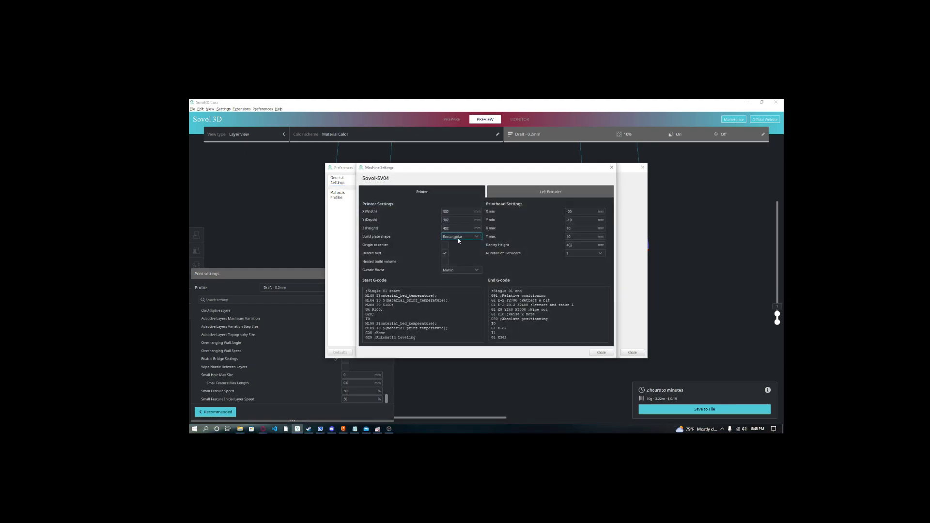
Highlight the G29 automatic leveling line in the Start G-code to review it, and close the machine settings and preferences.
scroll(382, 329, "down", 2)
scroll(383, 330, "down", 1)
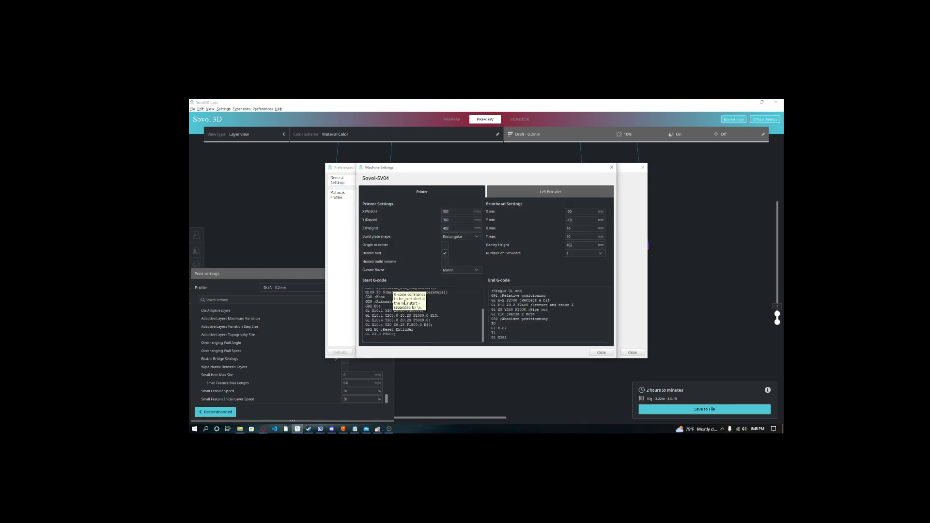
left_click_drag(366, 302, 416, 301)
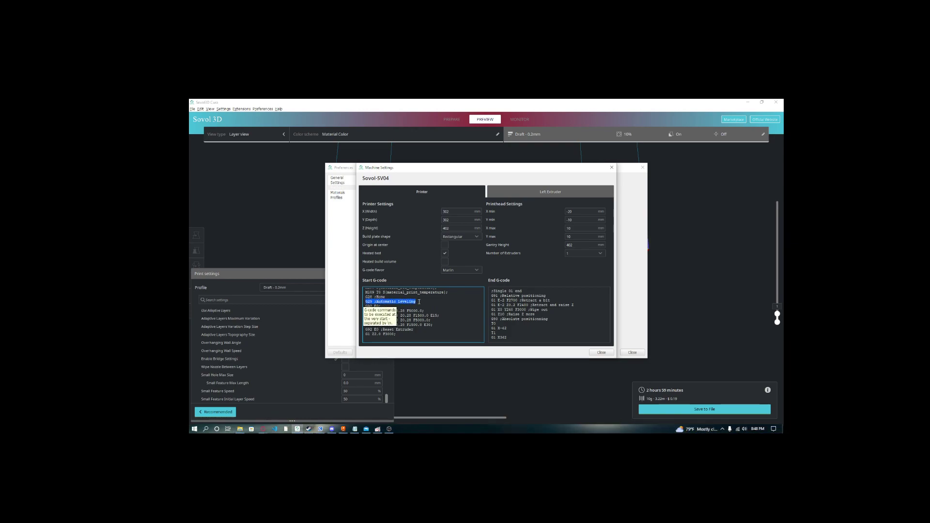
left_click(601, 352)
left_click(632, 352)
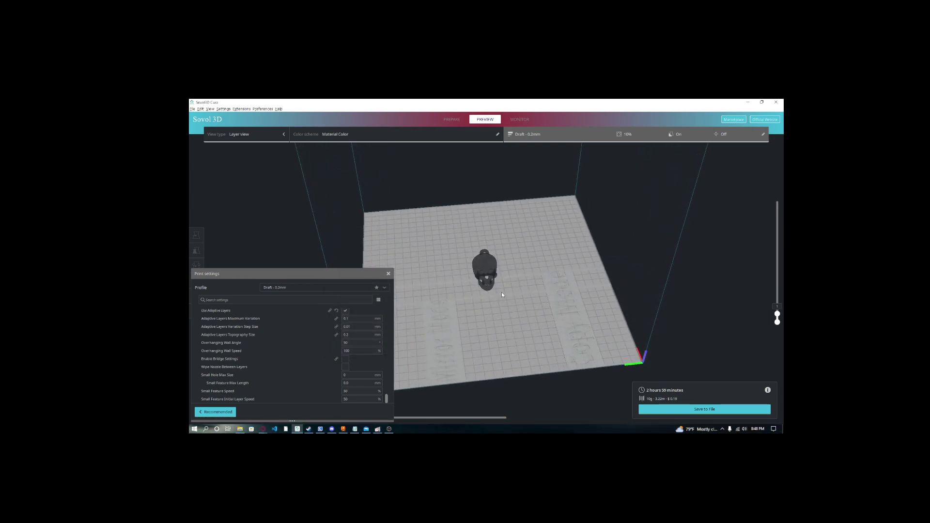
right_click_drag(615, 337, 612, 349)
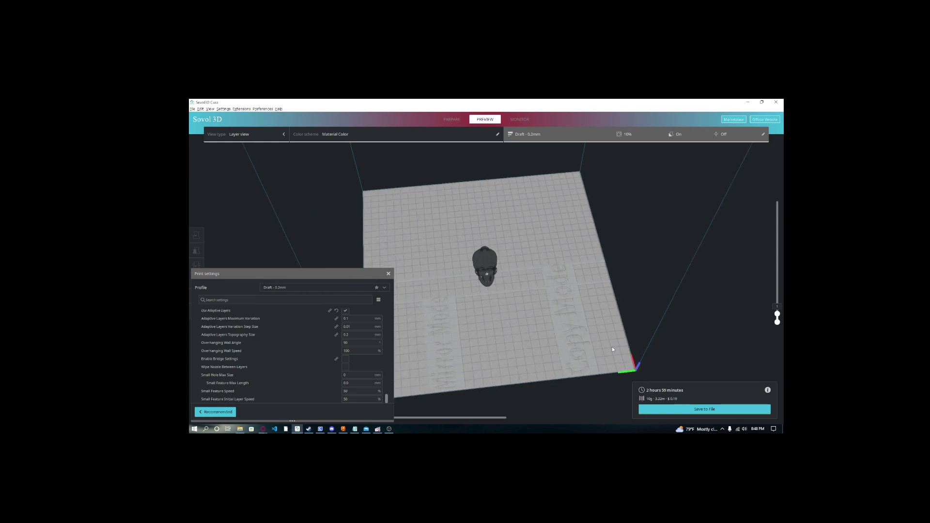
right_click_drag(414, 303, 572, 310)
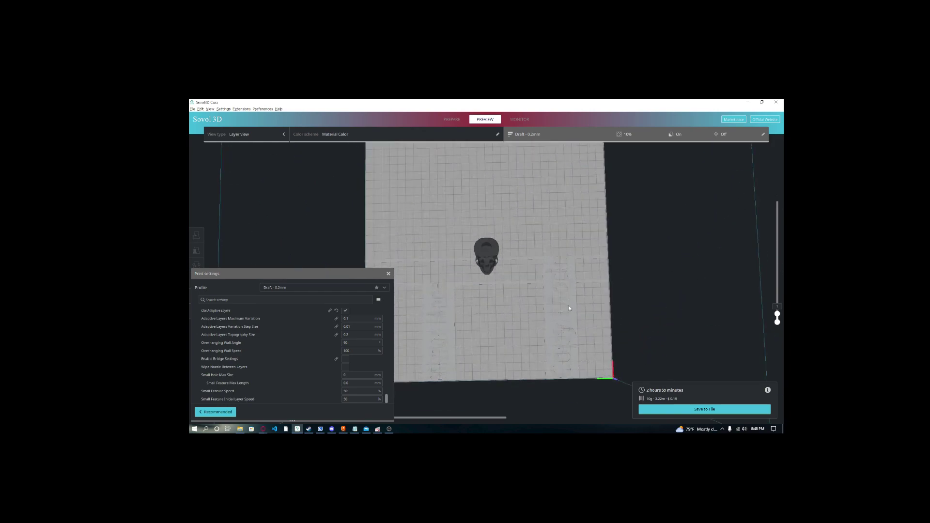
right_click_drag(446, 321, 465, 278)
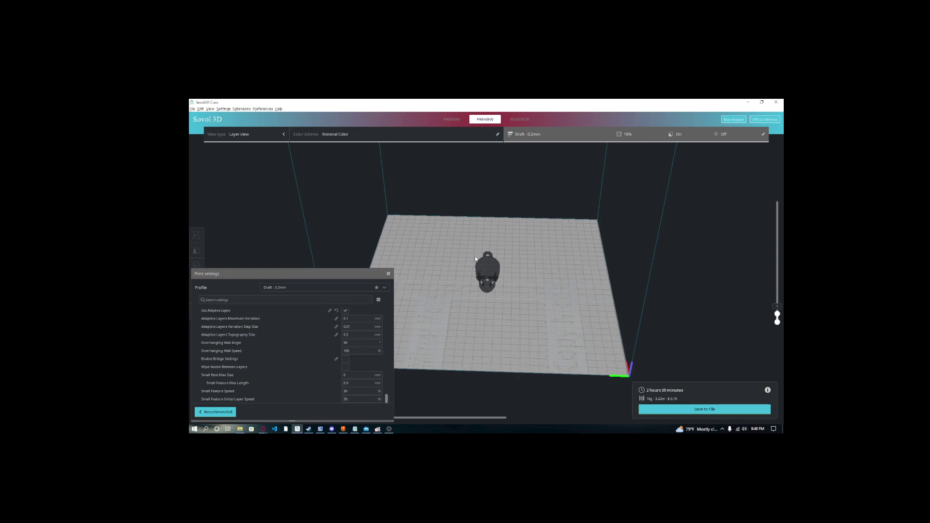
right_click_drag(469, 258, 472, 297)
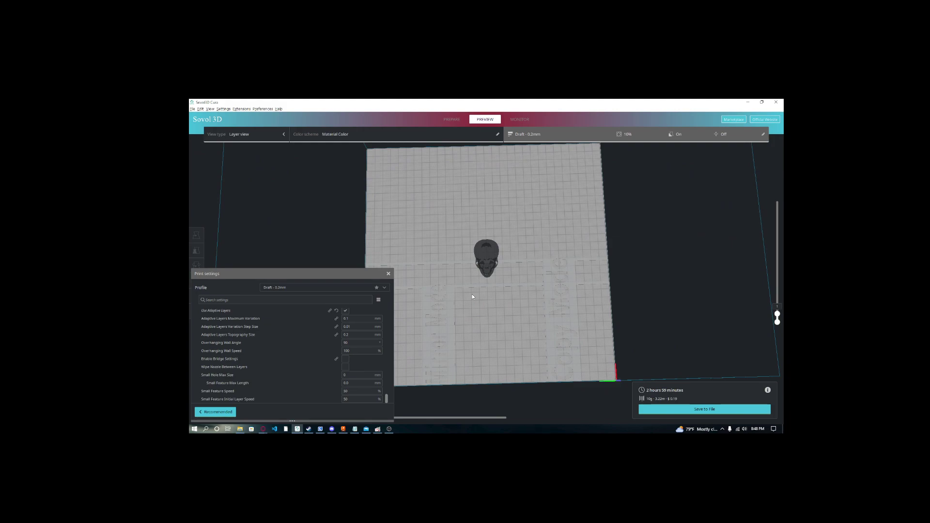
right_click_drag(473, 295, 472, 296)
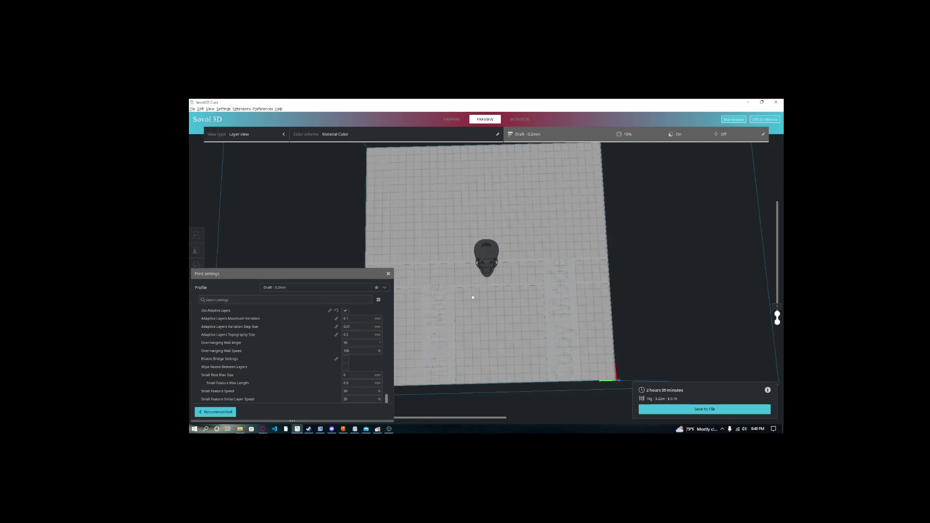
right_click_drag(448, 311, 518, 342)
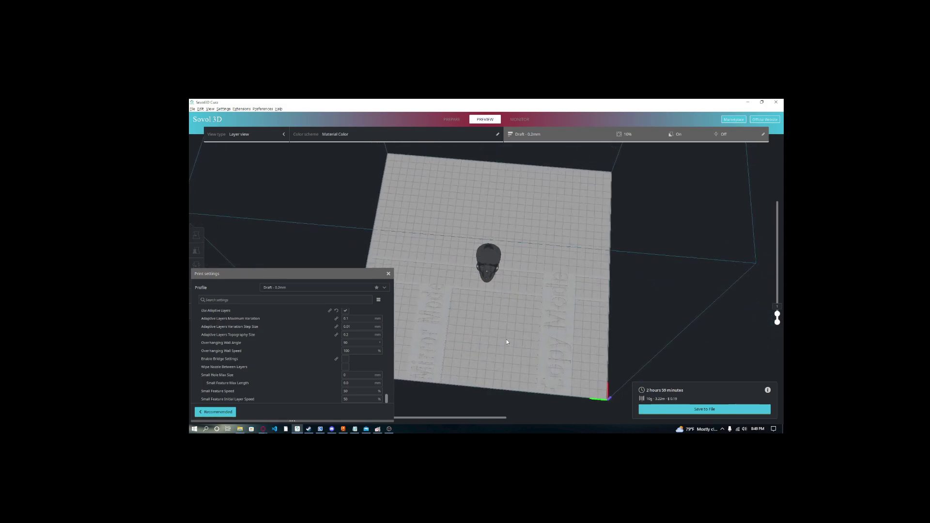